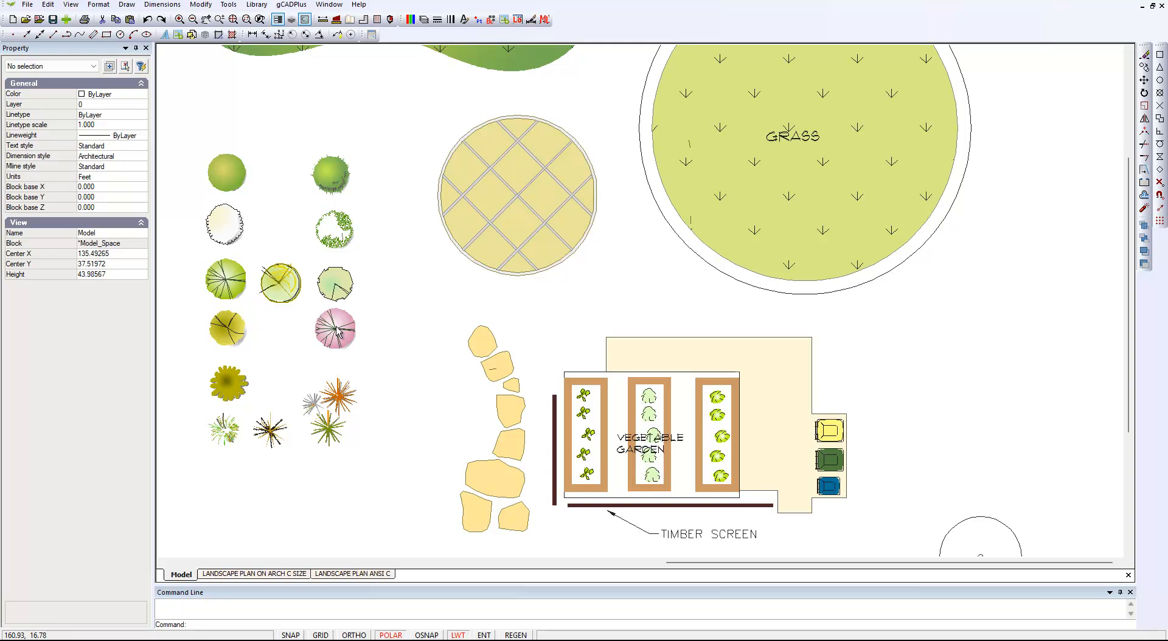
Measure the scale bar's full length from the 0' end to the 20' end in model space
scroll(563, 286, "down", 2)
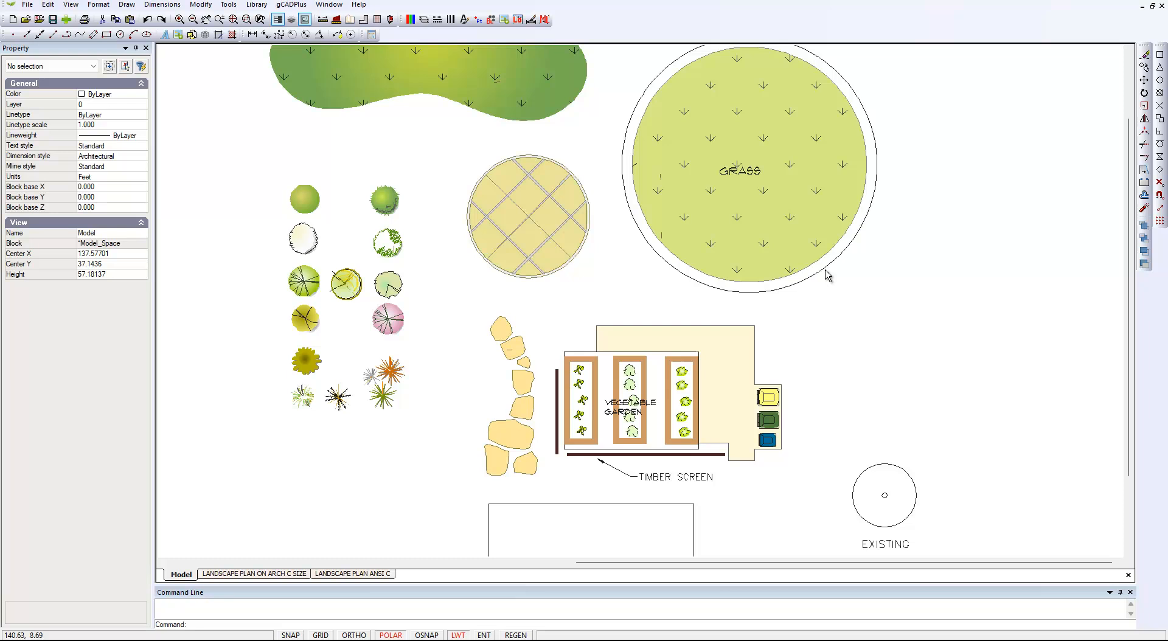
scroll(712, 193, "down", 1)
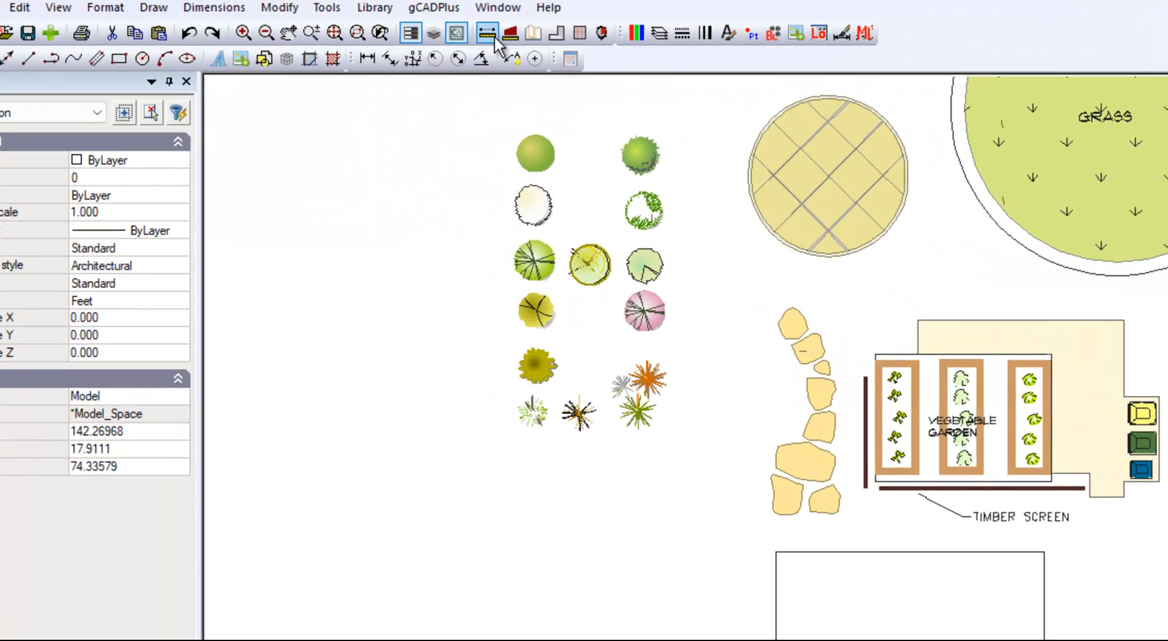
left_click(489, 35)
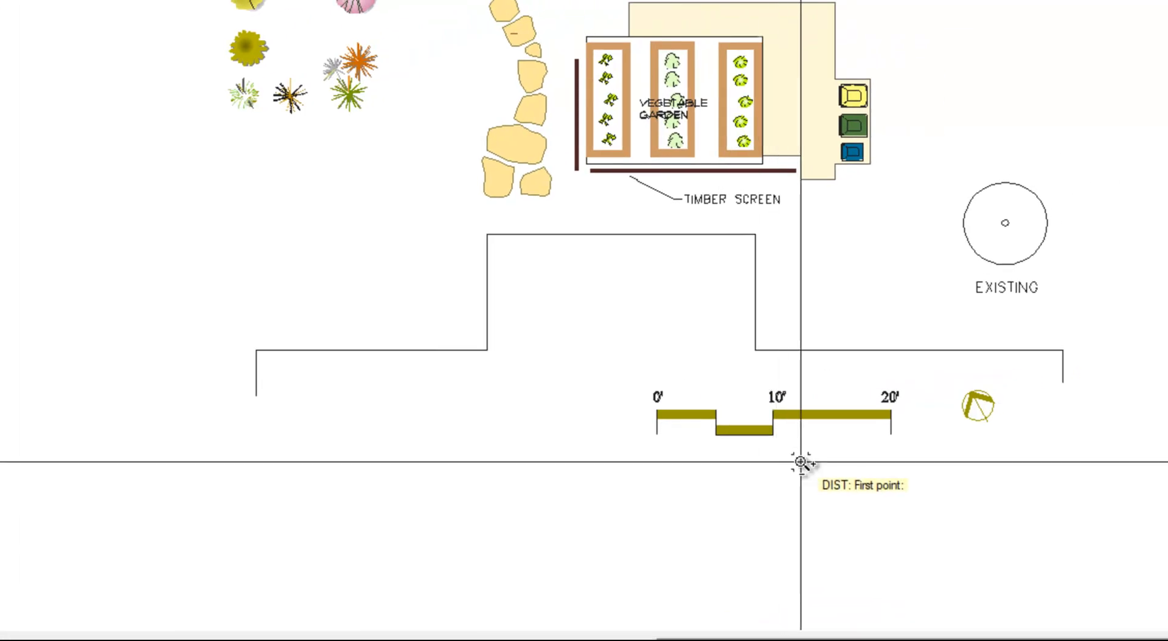
scroll(801, 464, "up", 3)
scroll(794, 444, "up", 1)
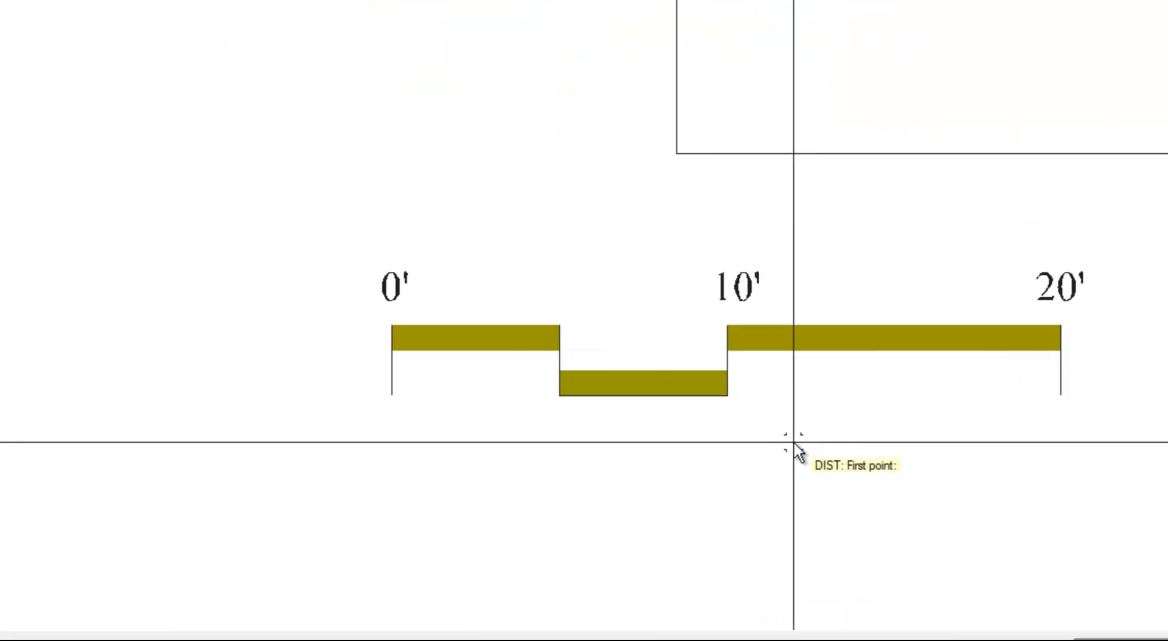
left_click(392, 397)
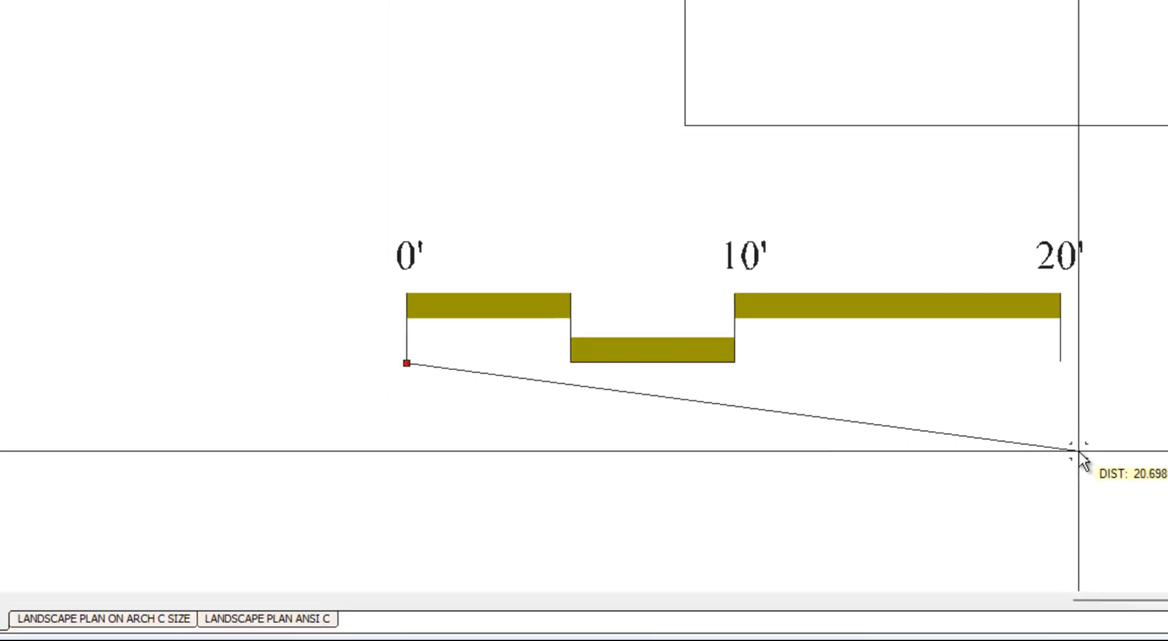
left_click(1061, 395)
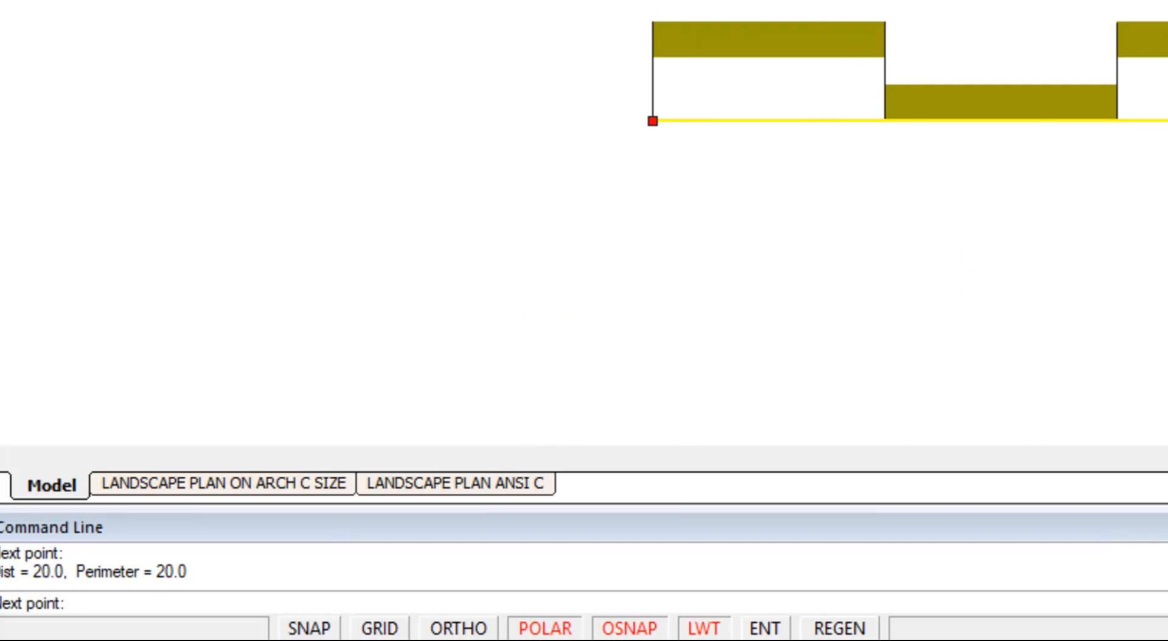
key("Return")
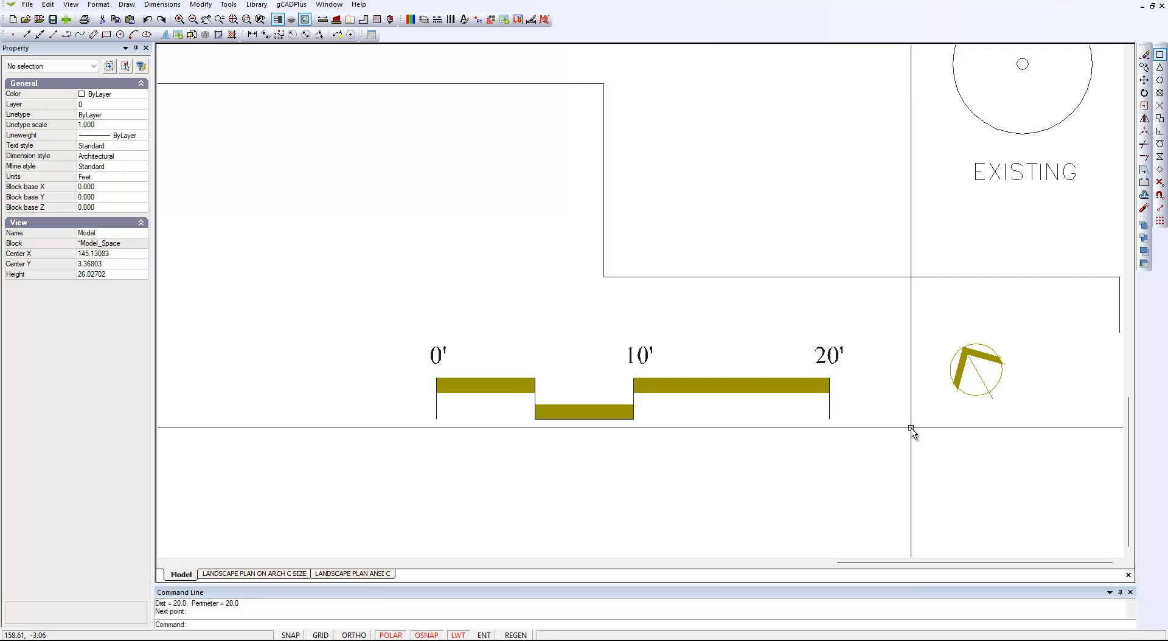
Switch to the LANDSCAPE PLAN ANSI C layout and select its viewport
scroll(911, 429, "down", 3)
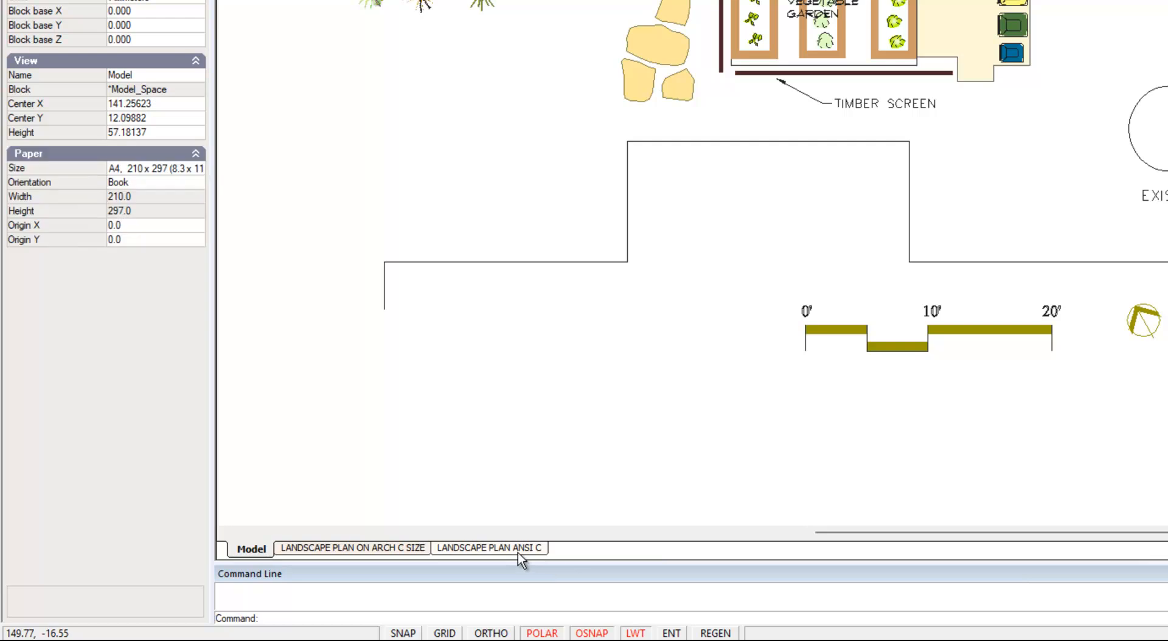
left_click(518, 549)
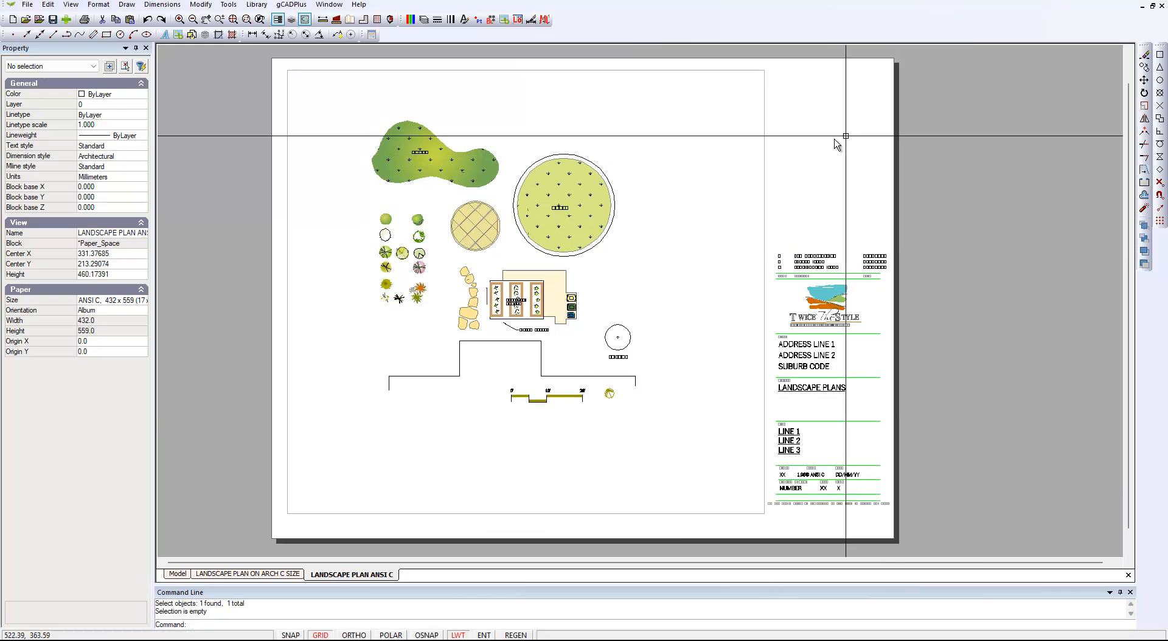
left_click(765, 215)
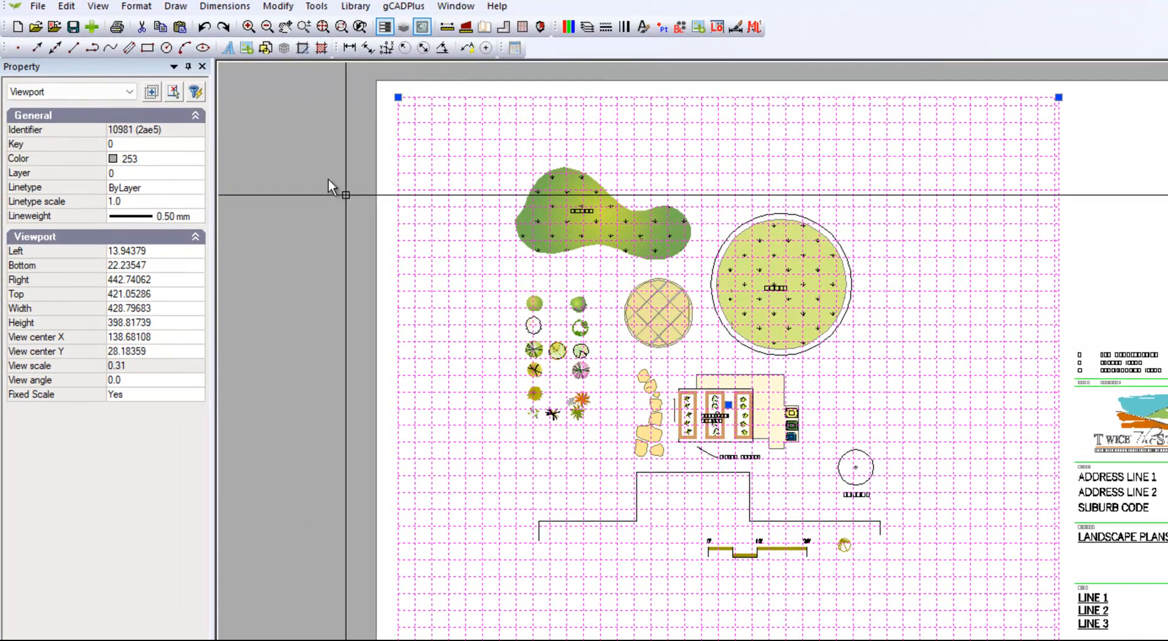
Set a fixed scale for the layout viewport, using Imperial mode and a scale of 1/96
left_click(278, 7)
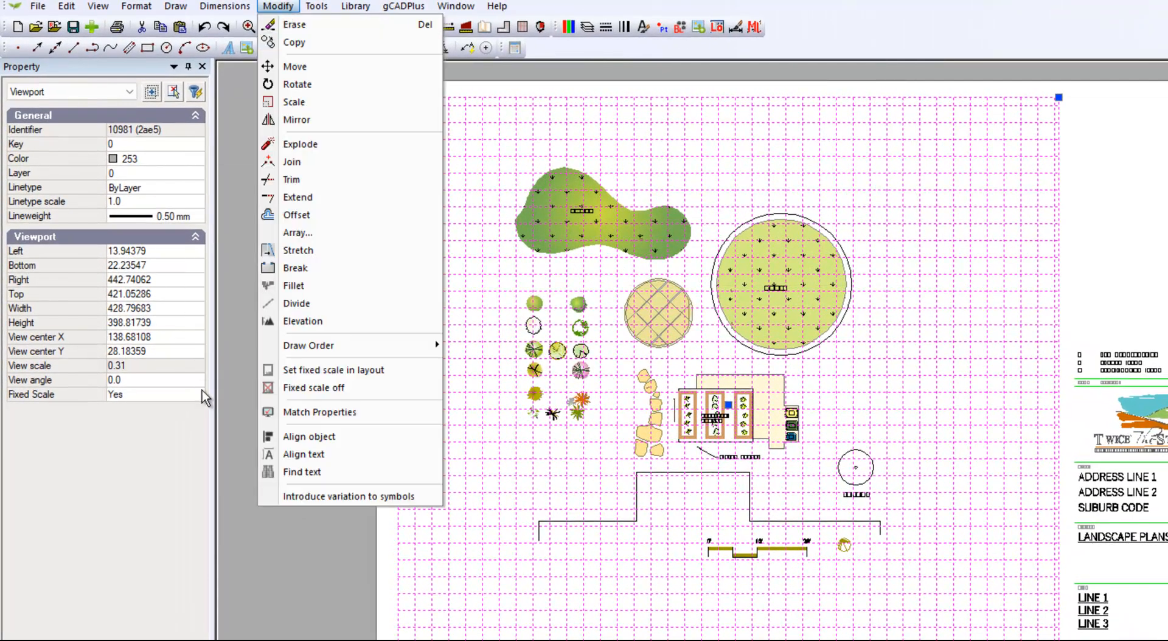
left_click(356, 371)
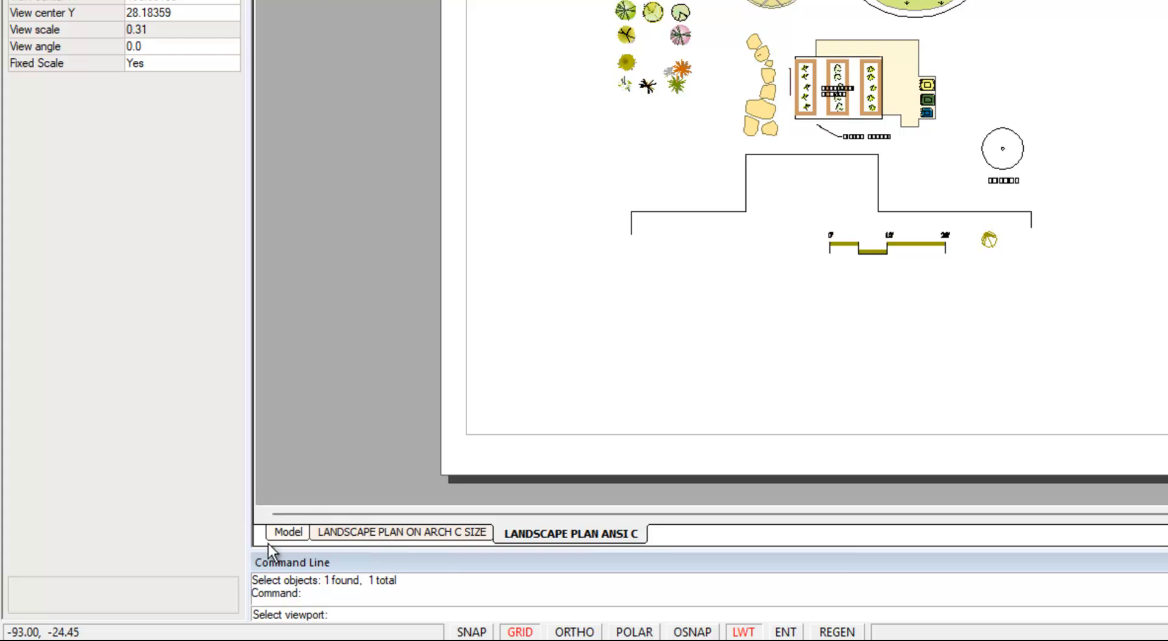
scroll(414, 577, "up", 1)
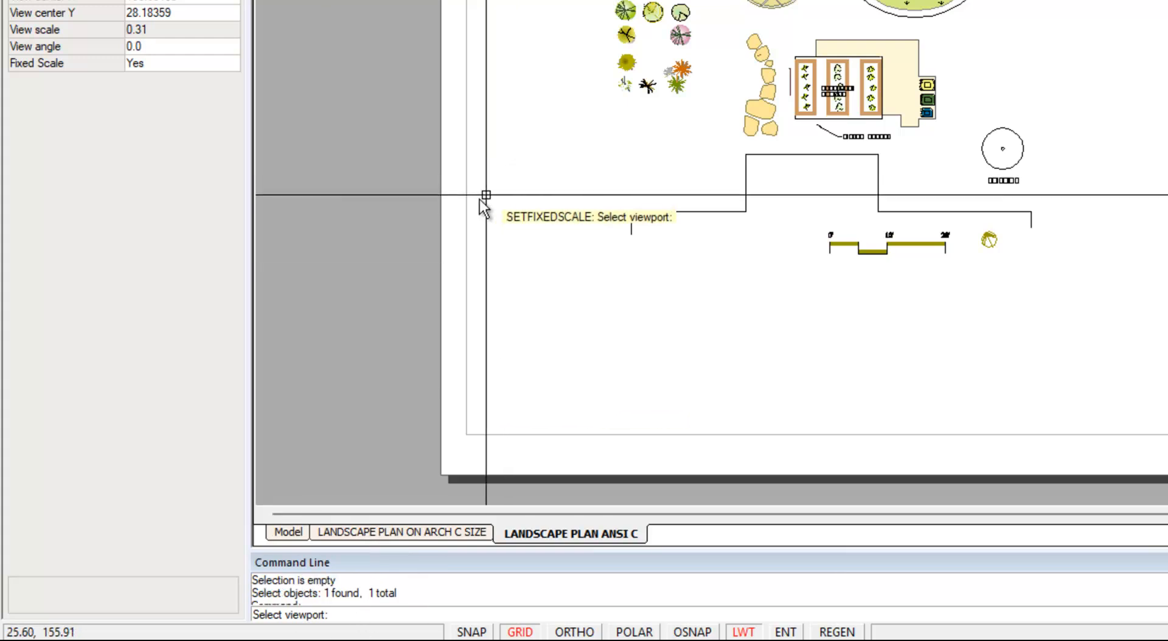
left_click(471, 216)
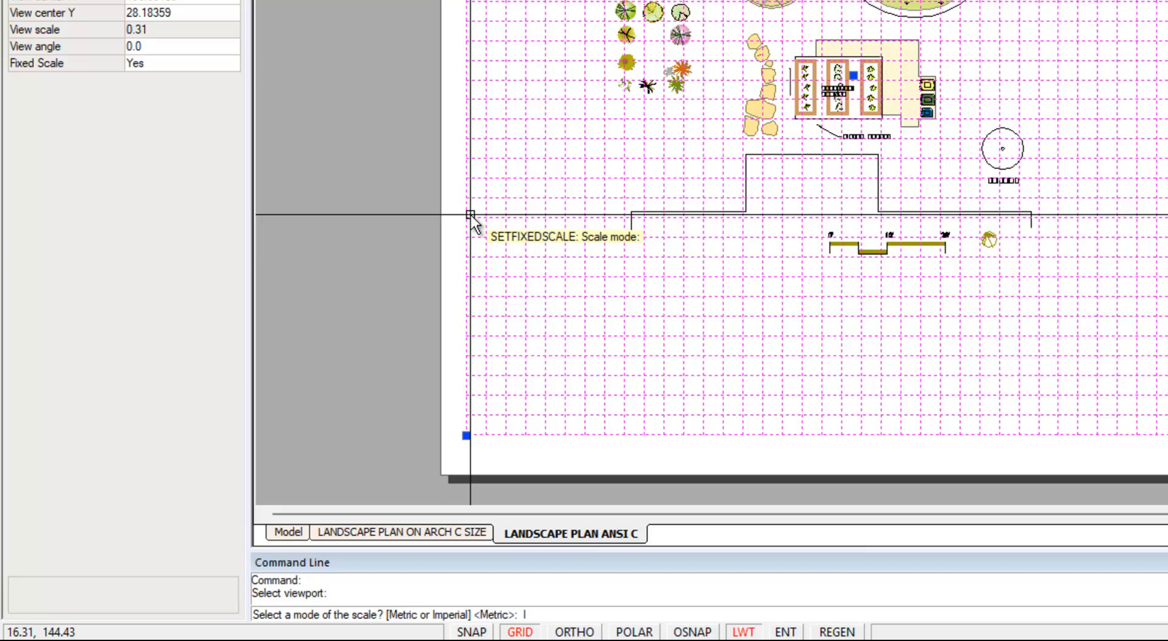
key("Return")
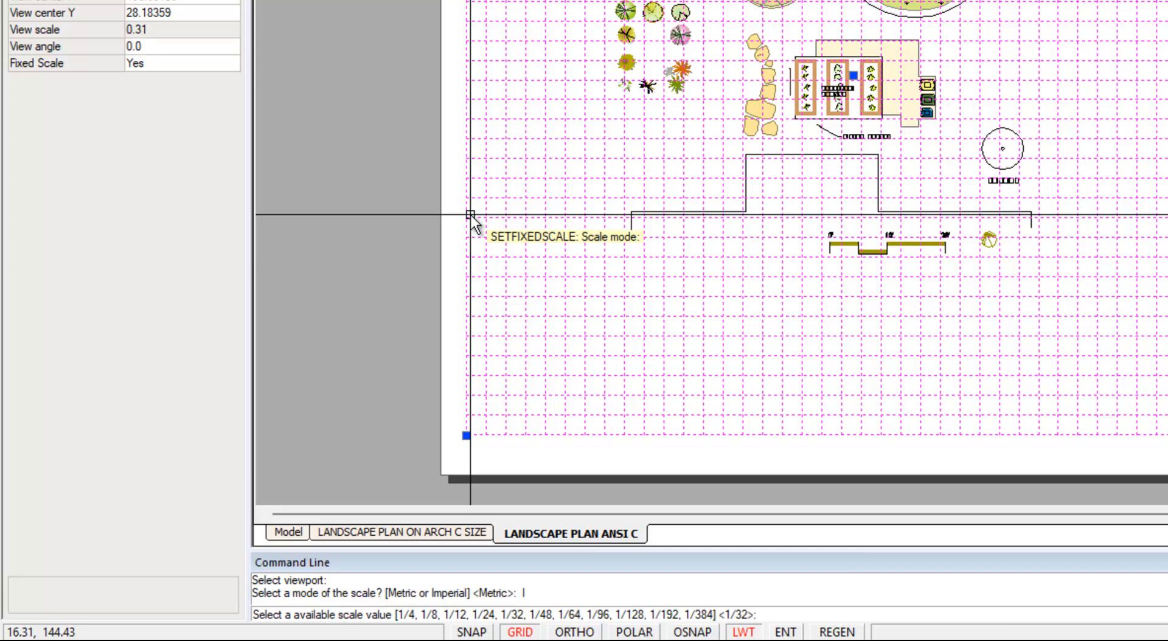
type("96")
key("Return")
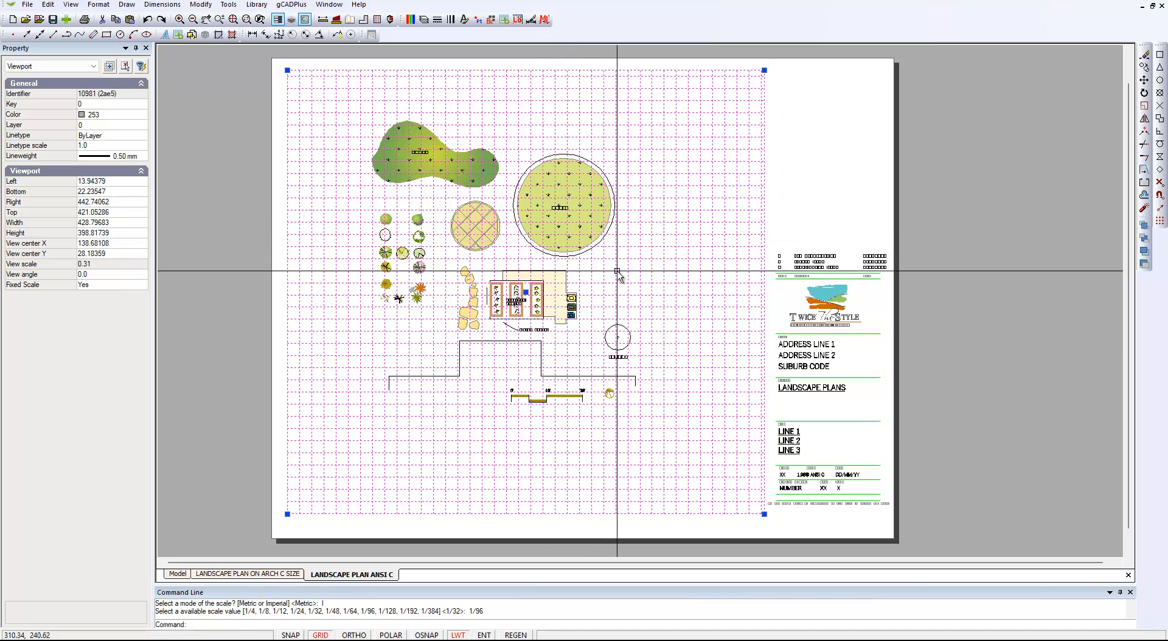
Set the layout viewport's fixed scale to 1/64 in Imperial mode
key("Return")
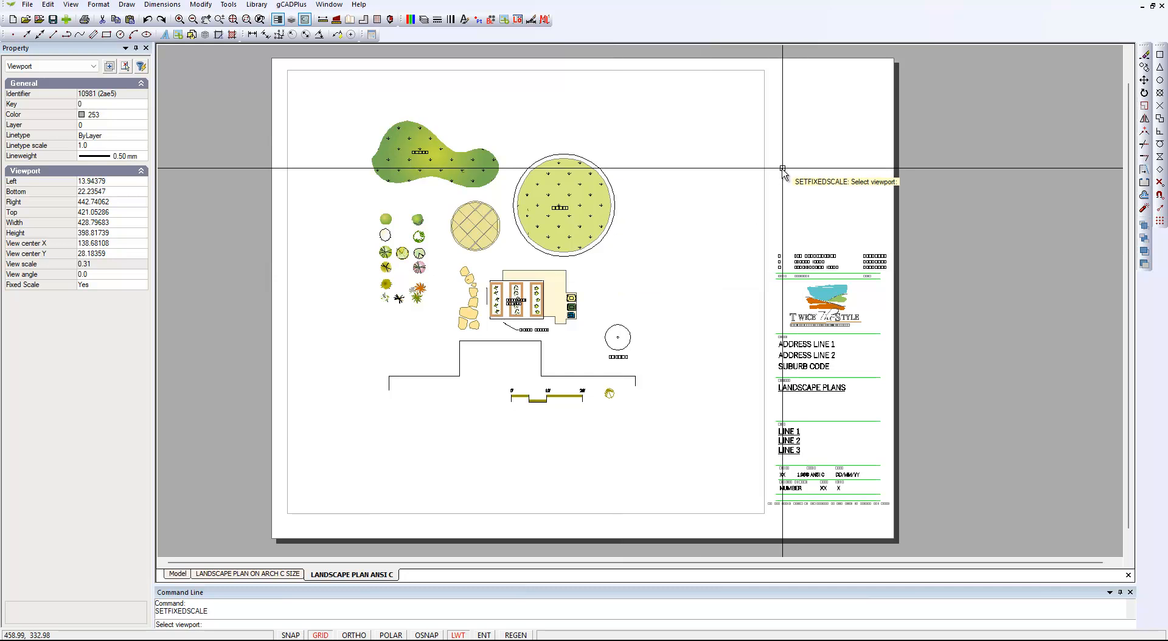
left_click(764, 217)
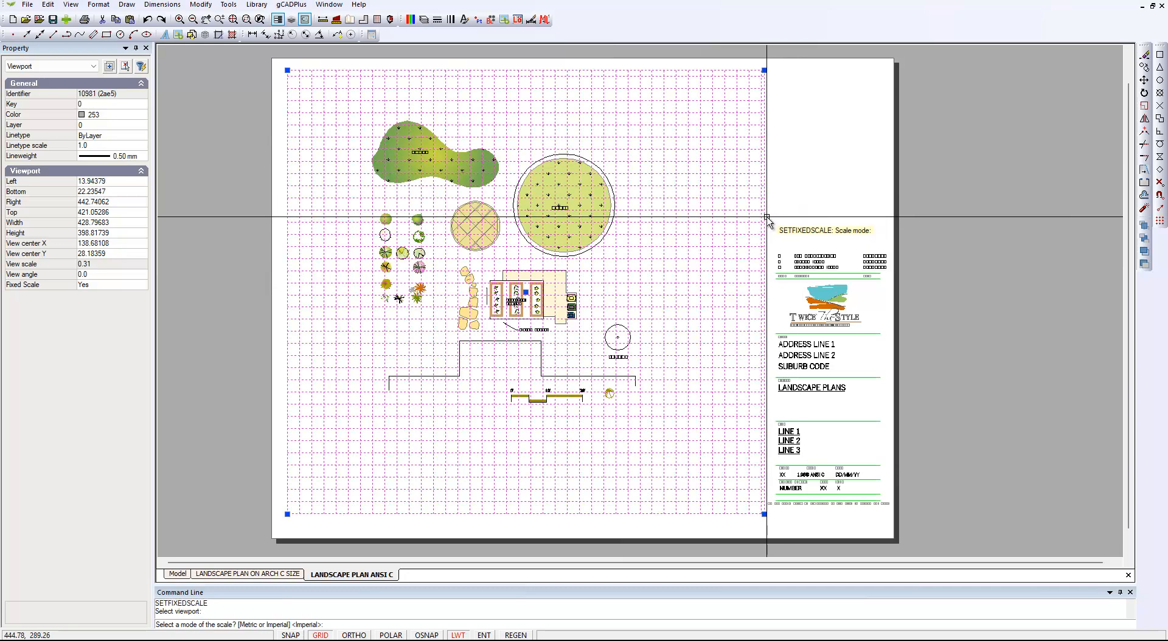
key("Return")
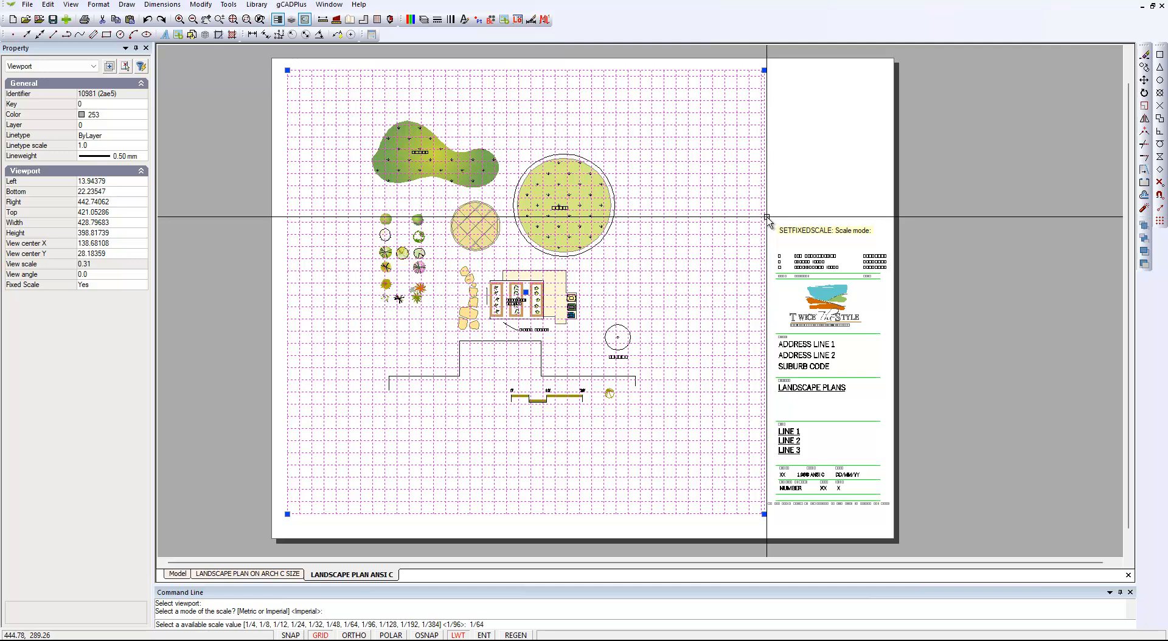
key("Return")
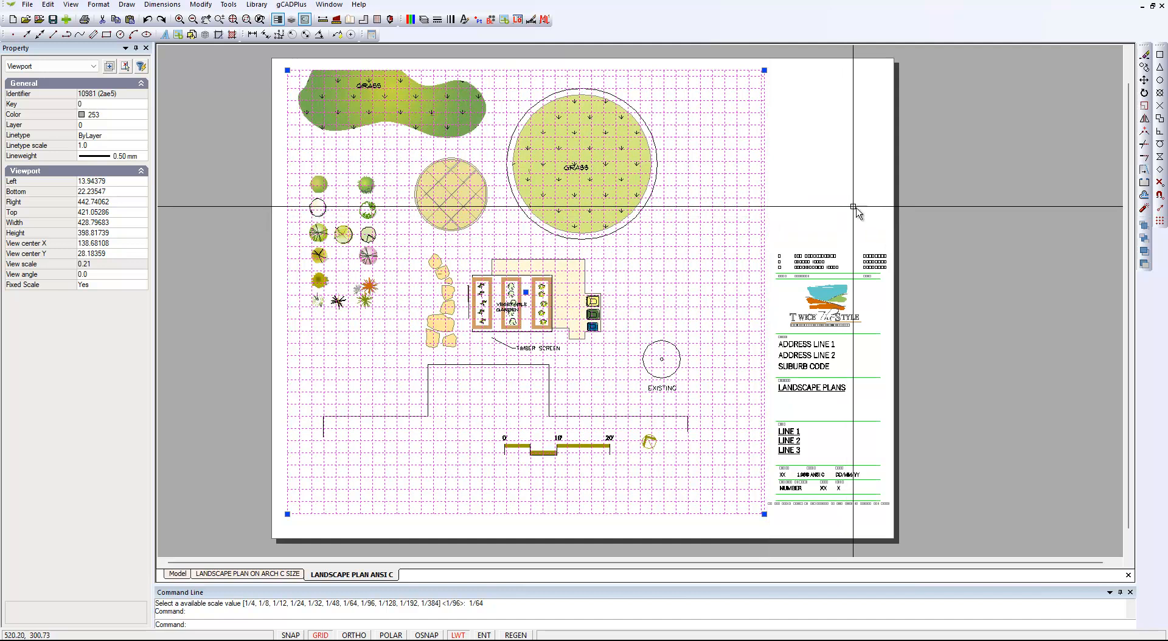
Reposition the viewport's frame in model space so it encloses the whole landscape plan, and apply it to the layout
left_click(735, 301)
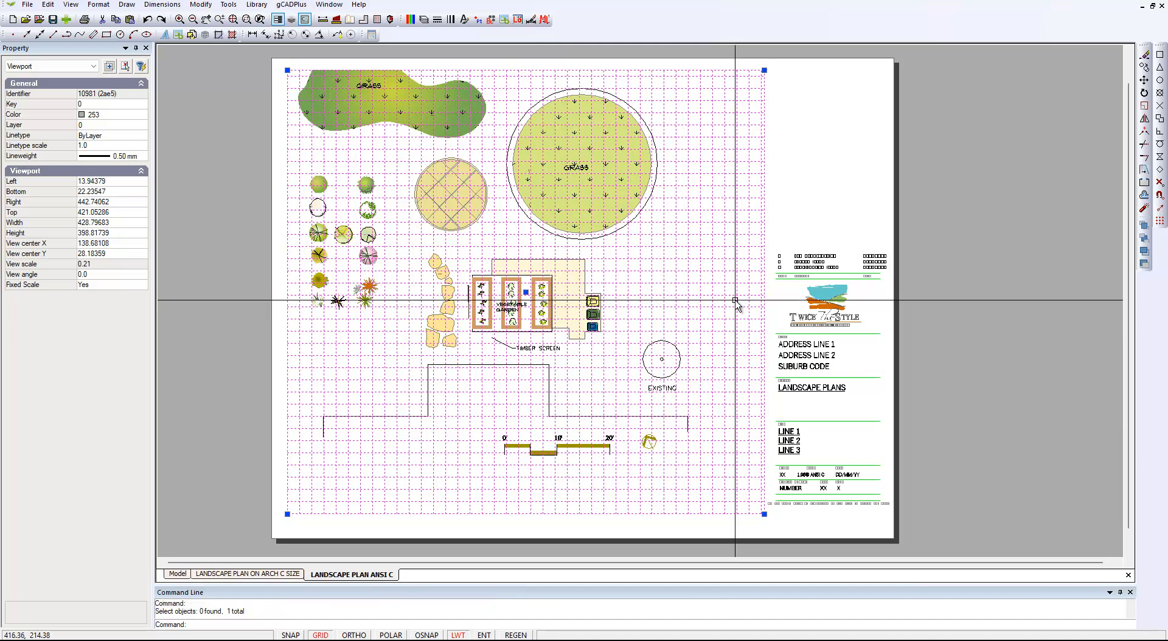
key("Escape")
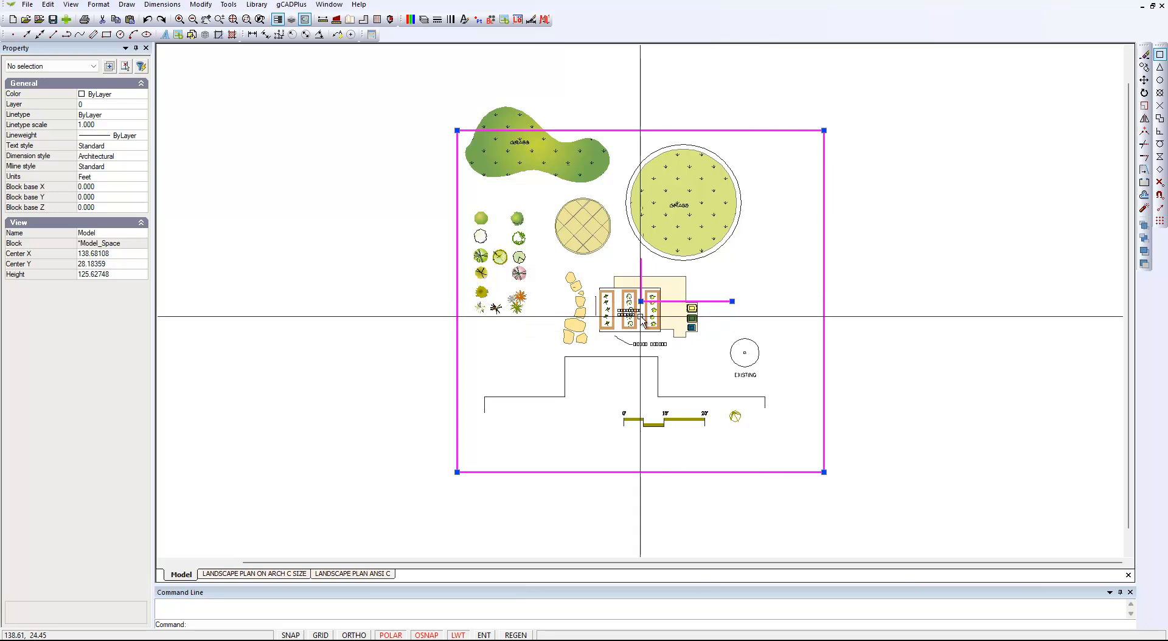
left_click(641, 301)
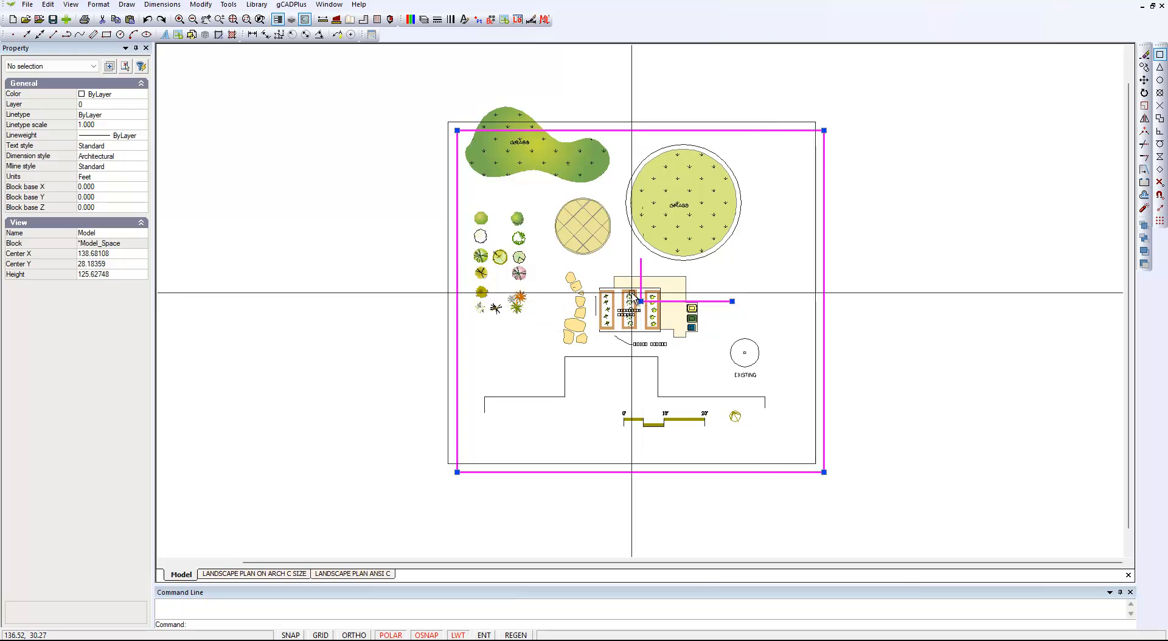
left_click(632, 282)
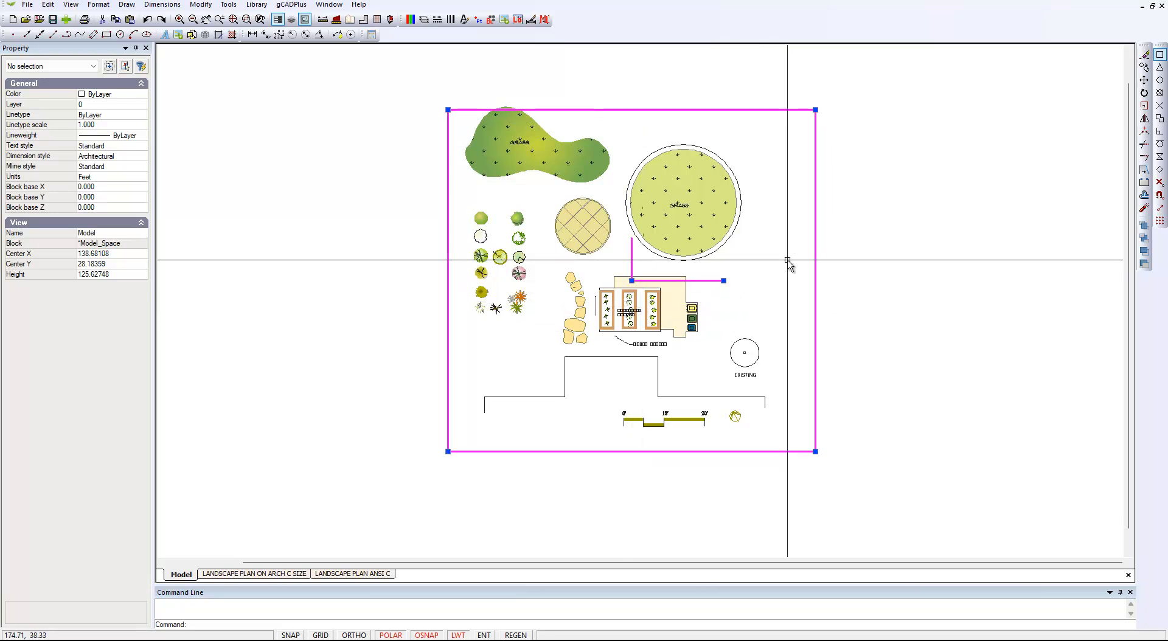
left_click(632, 280)
left_click(634, 272)
right_click(782, 192)
left_click(813, 201)
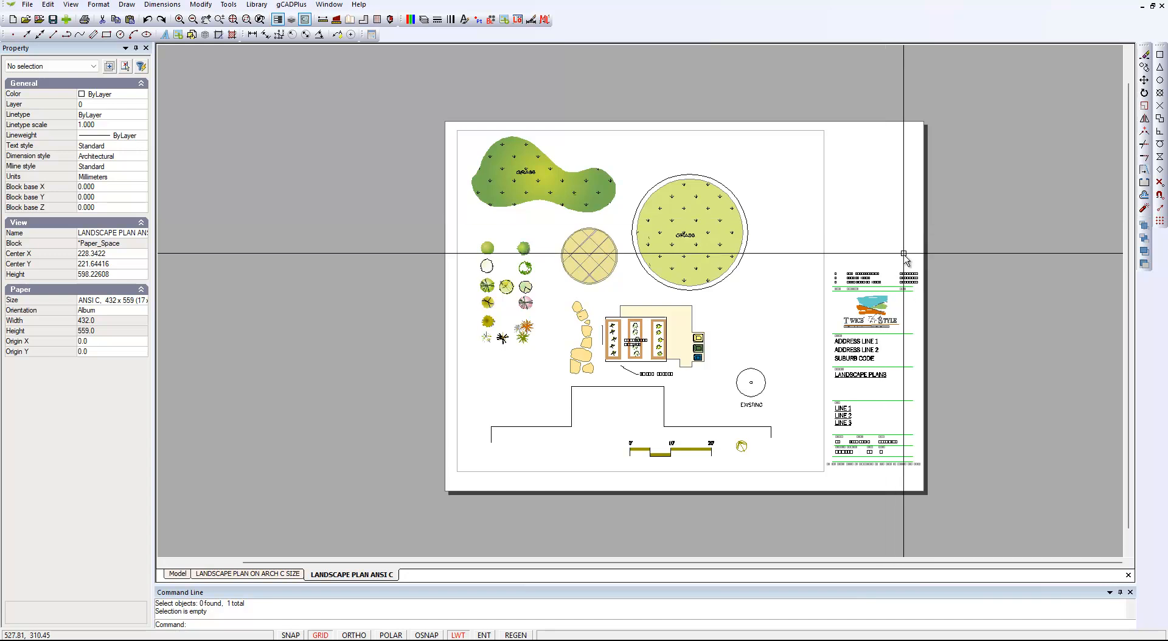
Examine the scale entry in the title block of the ANSI C sheet
scroll(868, 475, "up", 1)
scroll(868, 475, "up", 1)
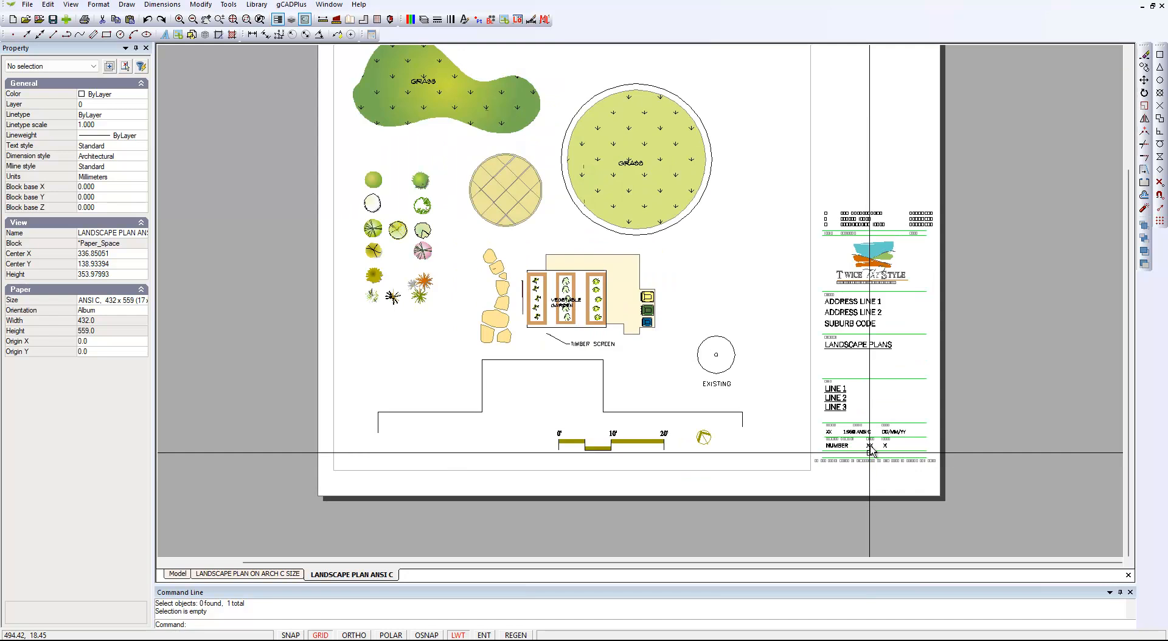
scroll(872, 433, "up", 1)
scroll(871, 431, "up", 1)
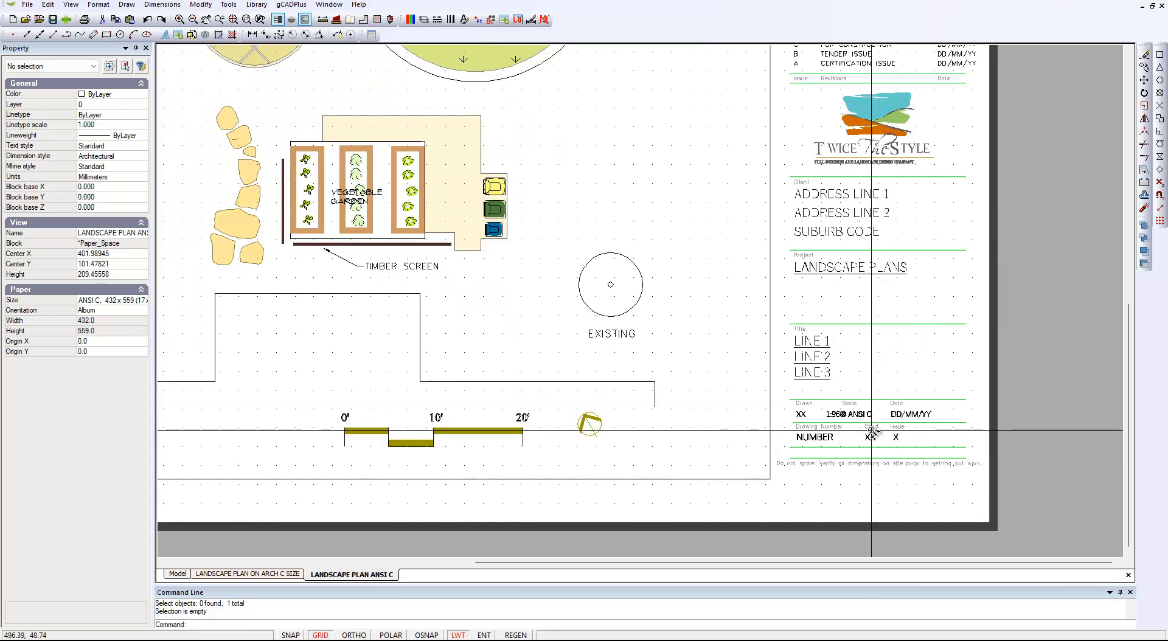
scroll(875, 426, "up", 1)
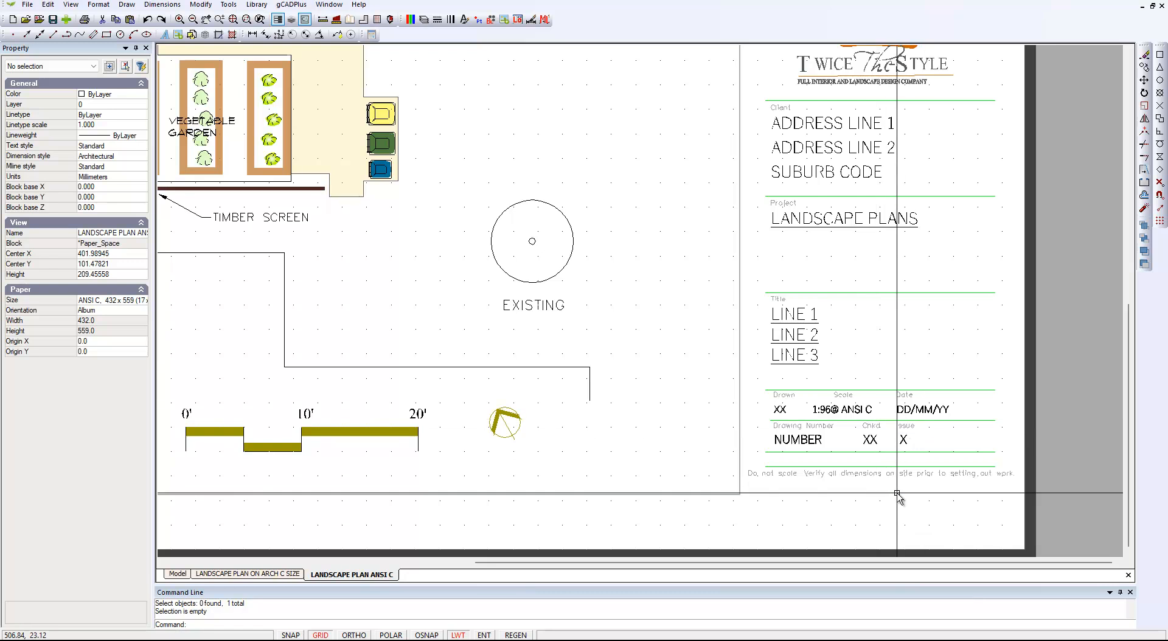
scroll(820, 462, "down", 4)
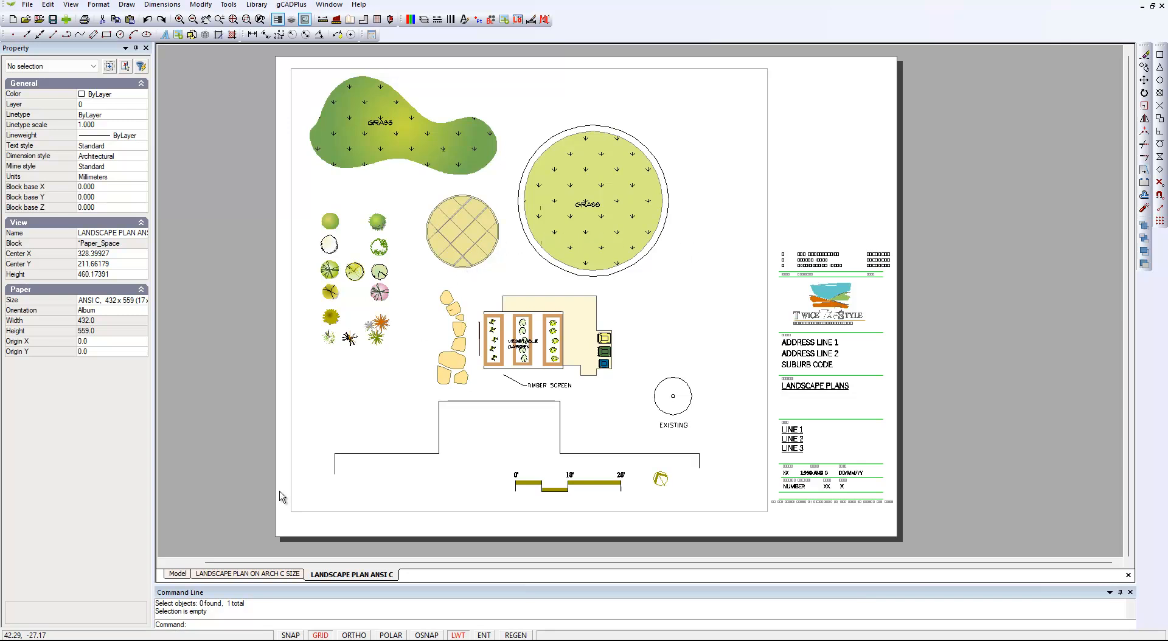
View the plan in model space and return to the LANDSCAPE PLAN ANSI C layout
left_click(179, 576)
left_click(180, 575)
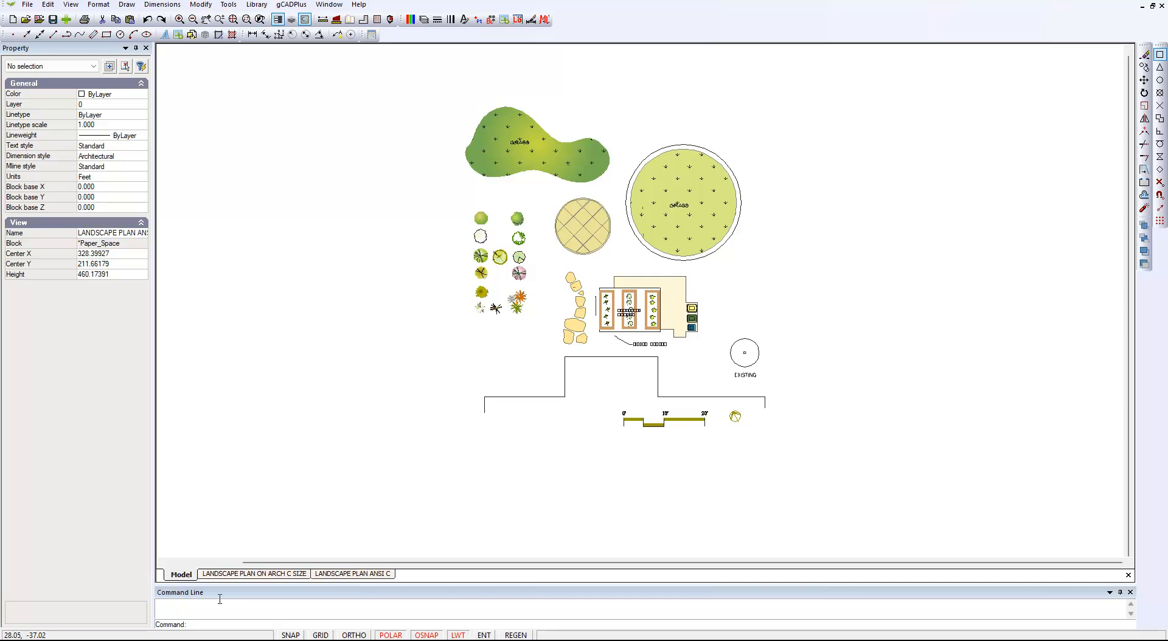
left_click(366, 577)
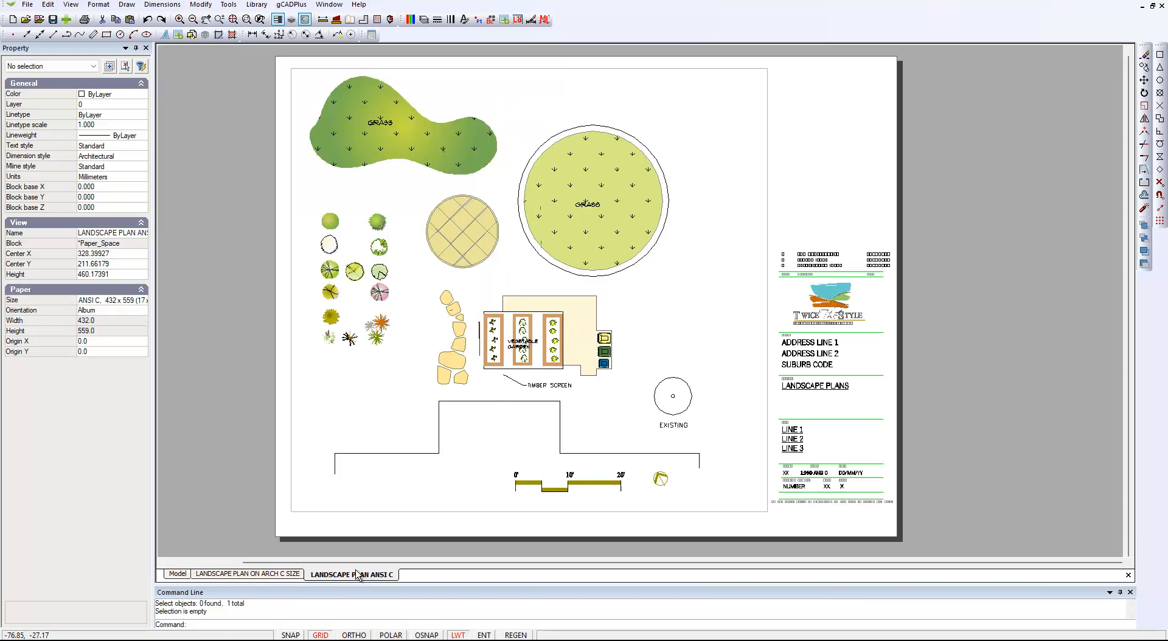